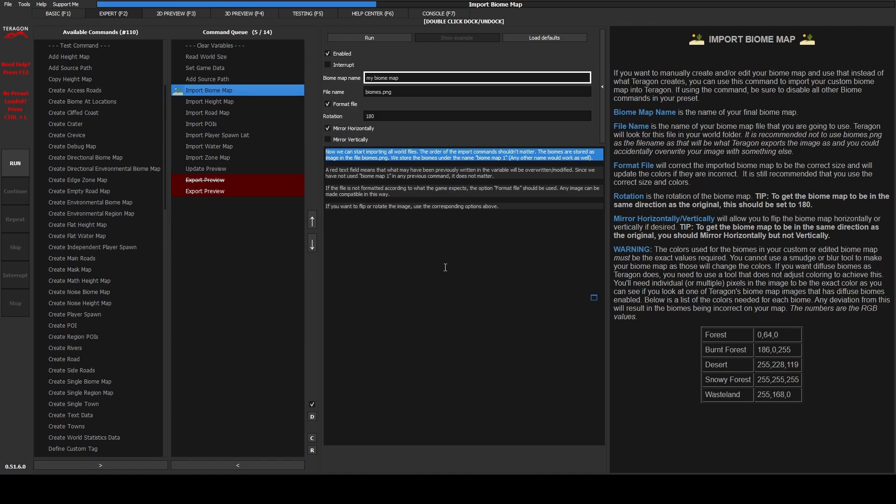
On the BASIC (F1) page, set the world name to 'Map'.
left_click(73, 14)
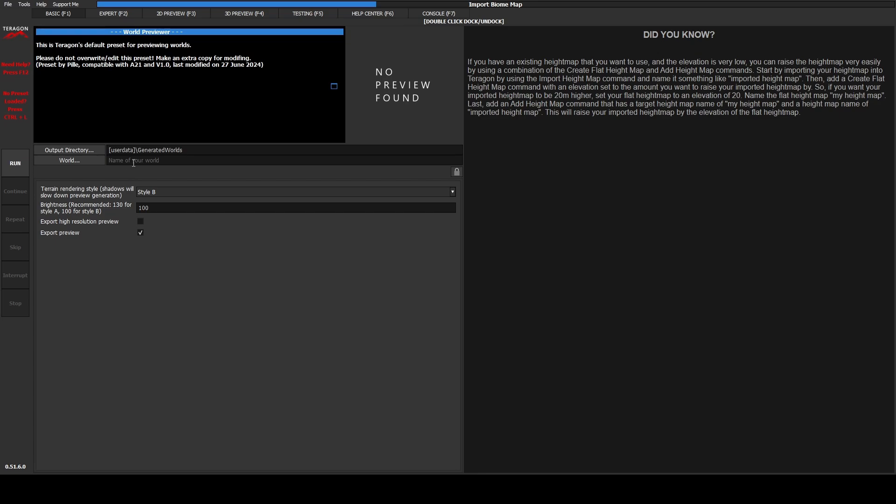
left_click(133, 162)
type("Map")
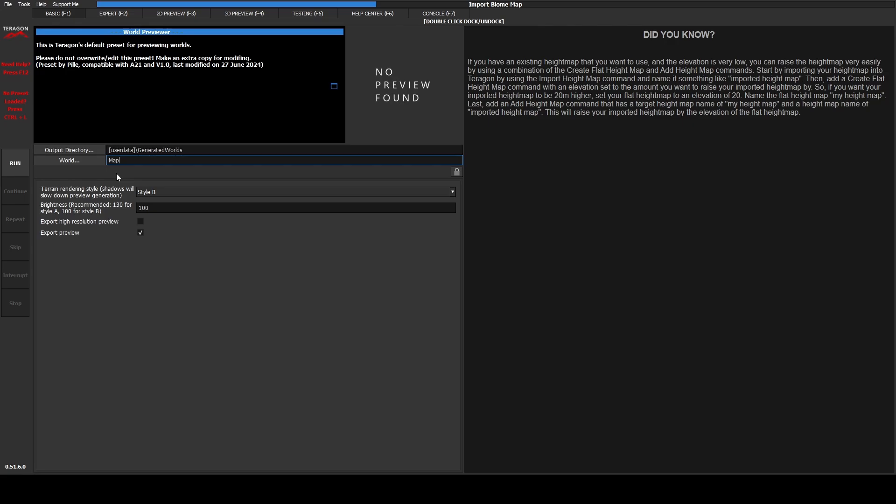
Go back to the EXPERT (F2) queue showing Import Biome Map reading biomes.png.
left_click(126, 13)
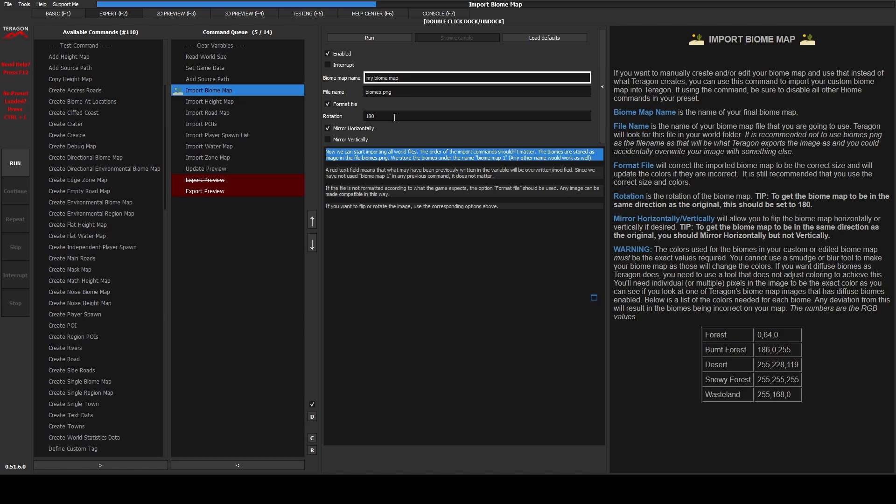
left_click_drag(394, 118, 358, 116)
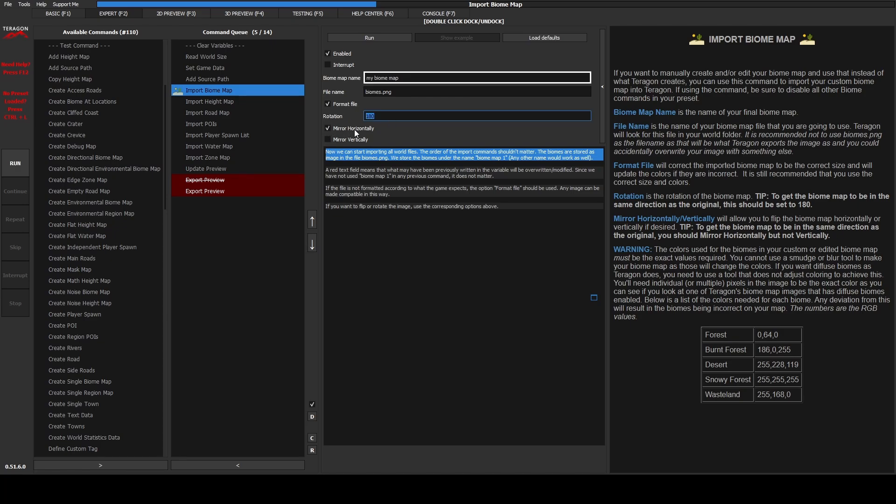
left_click(375, 130)
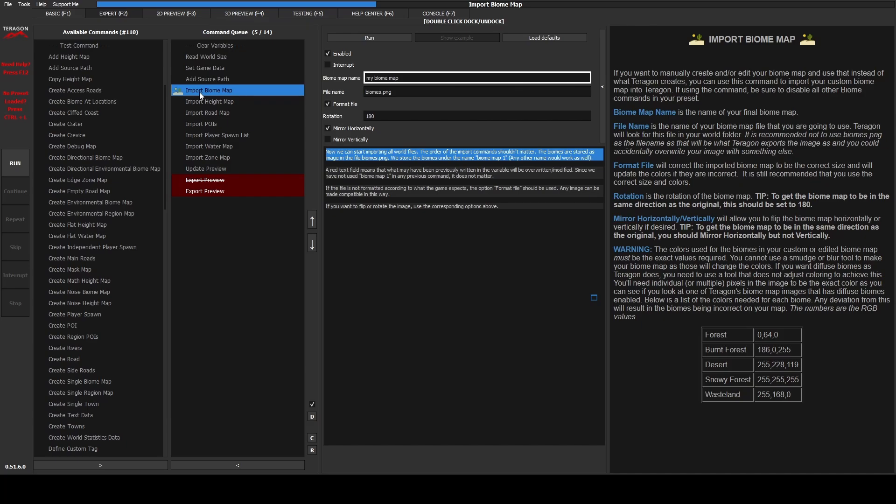
Queue Export Biome Map right after Import Biome Map and select its biome map name.
scroll(98, 247, "down", 9)
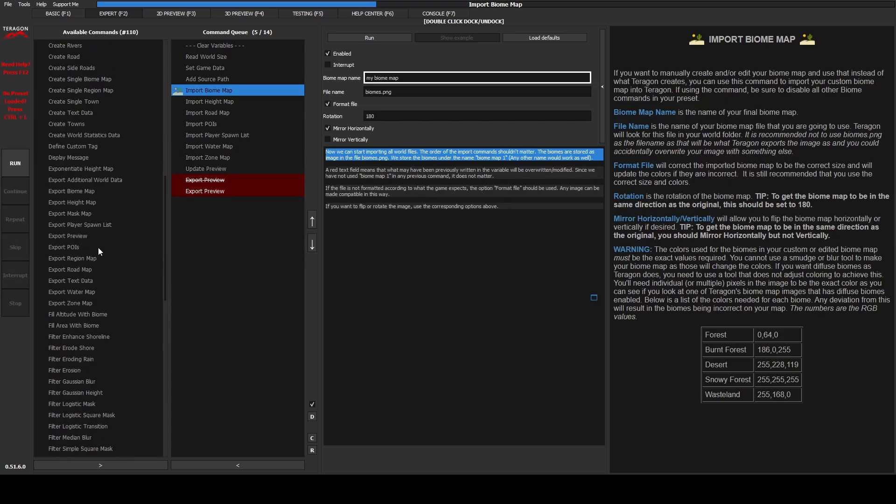
left_click(76, 192)
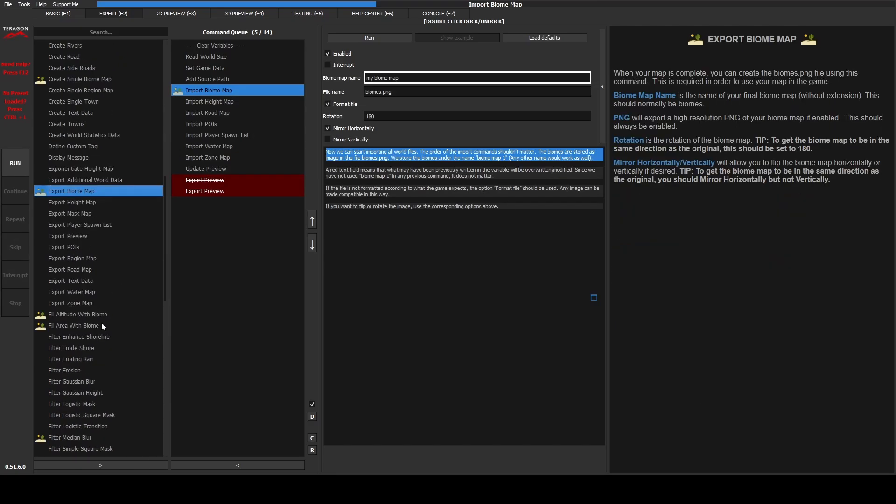
left_click(126, 465)
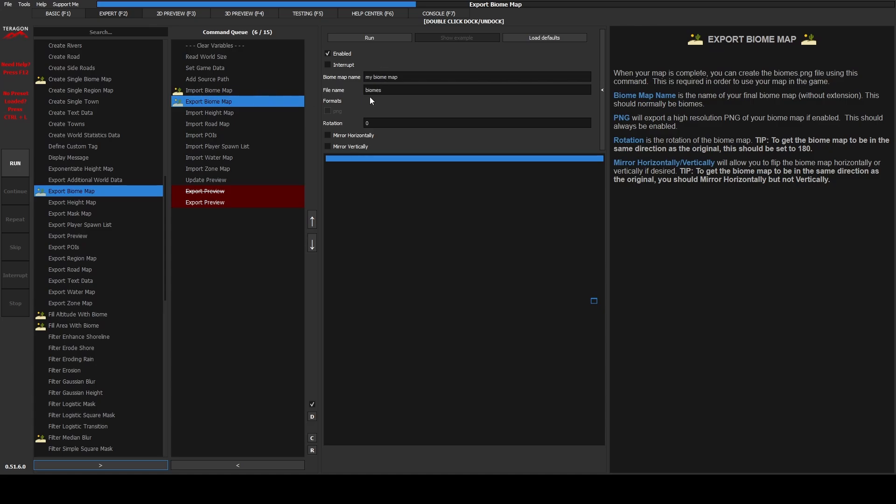
left_click(404, 77)
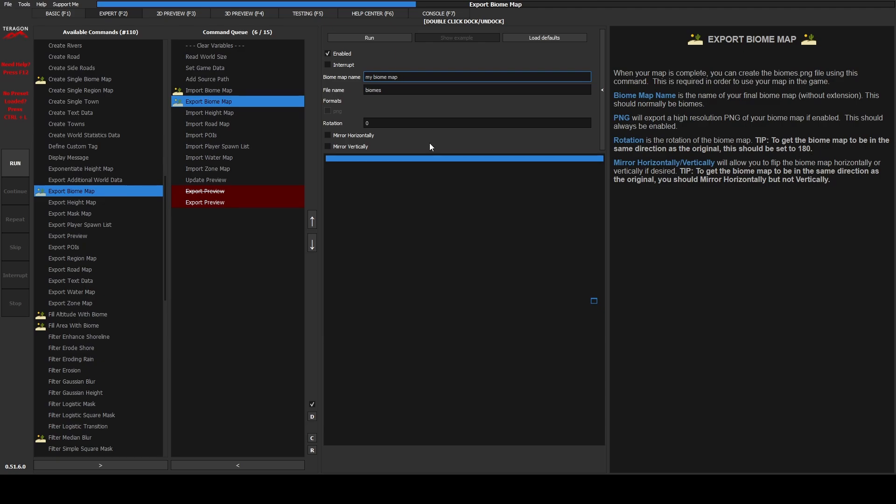
Give Export Biome Map rotation 180 with horizontal mirroring.
double_click(368, 123)
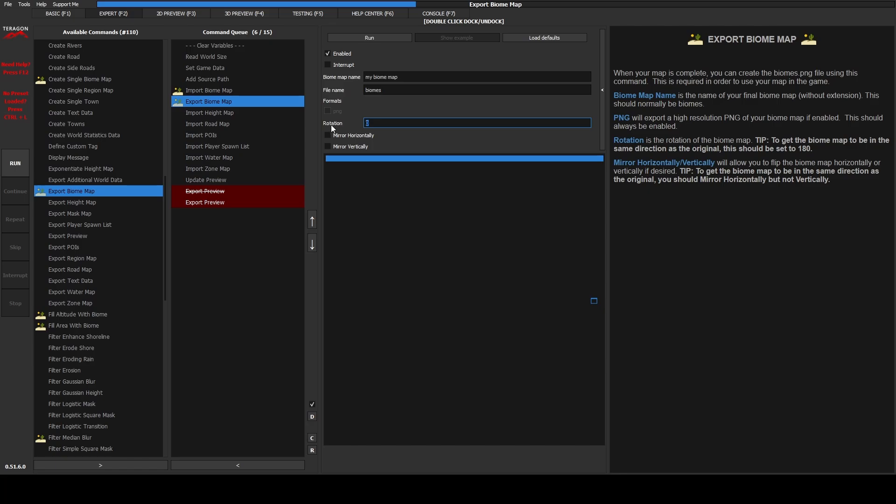
type("180")
left_click(327, 135)
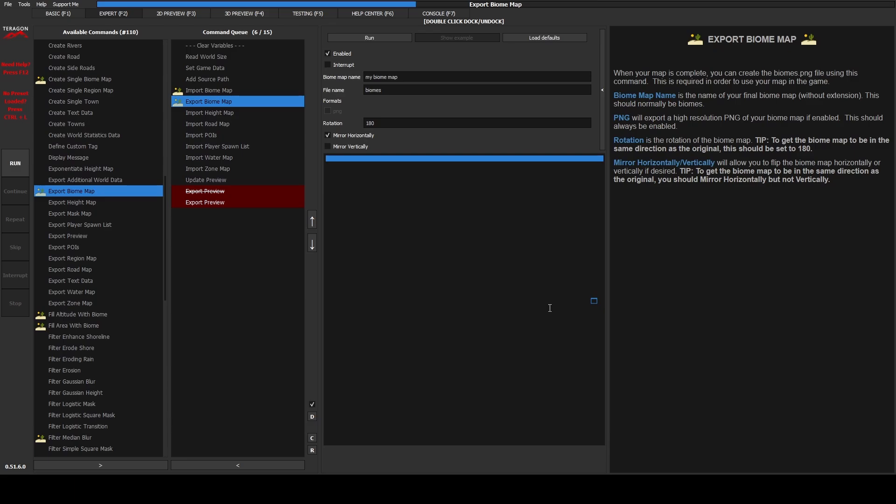
left_click(212, 114)
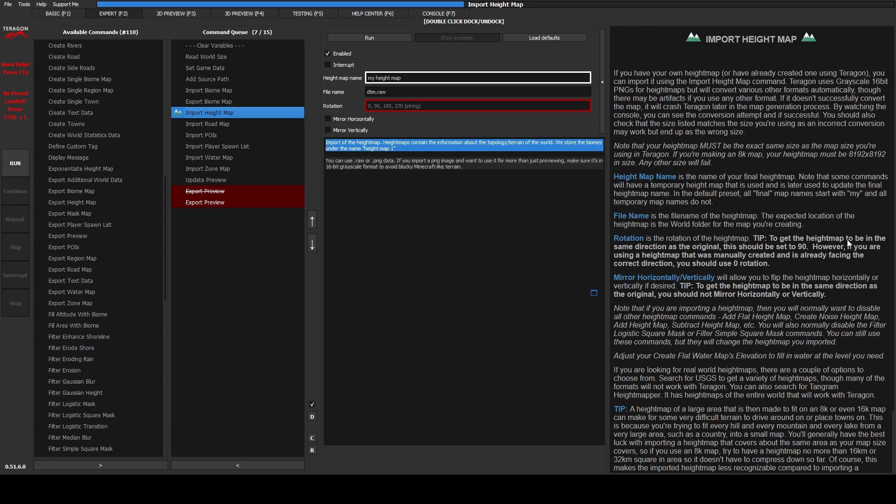
Enter 90 as the Import Height Map rotation.
left_click(379, 107)
type("90")
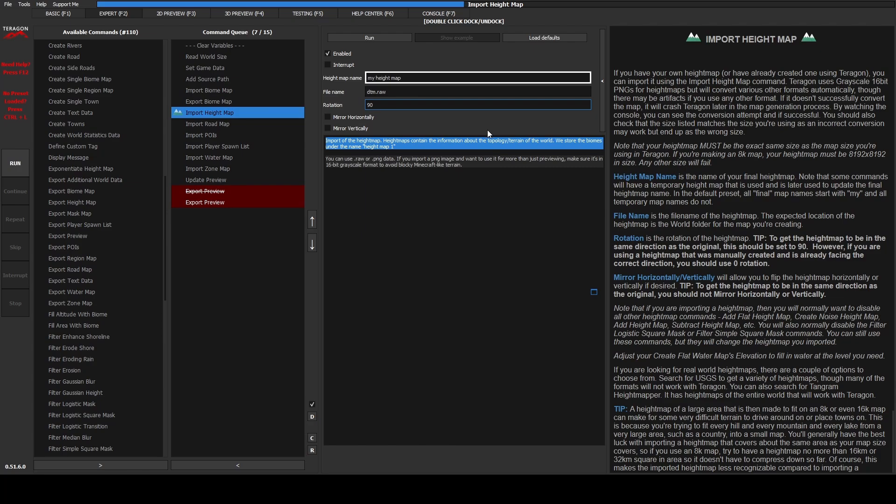
Review Import Road Map, then show Import Water Map's splat4.png settings at rotation 180.
left_click(225, 125)
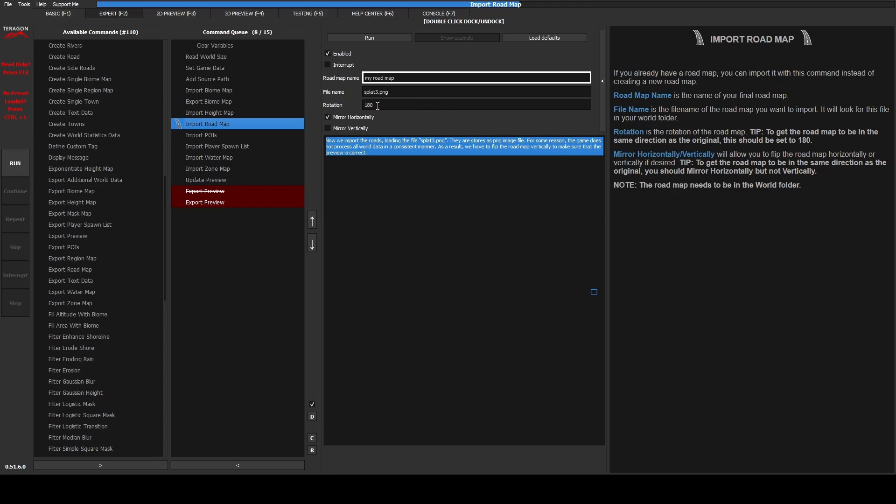
left_click(205, 157)
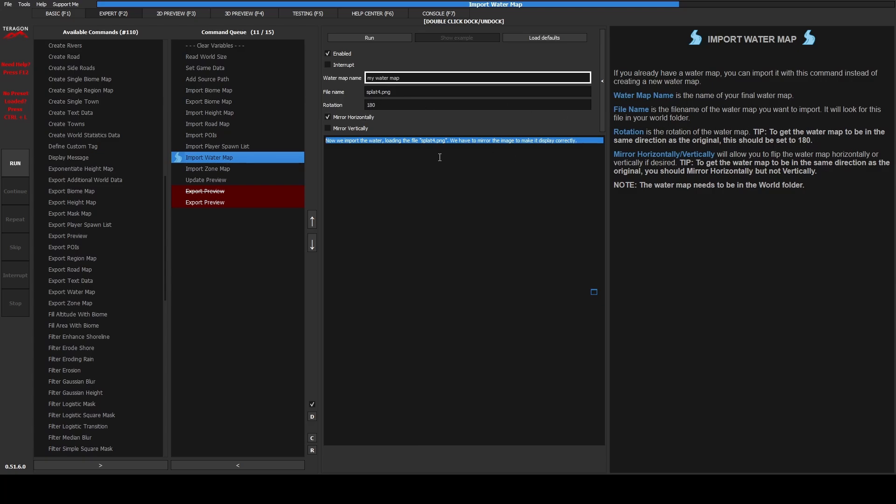
Display the Import POIs parameters, which read prefabs.xml.
left_click(201, 136)
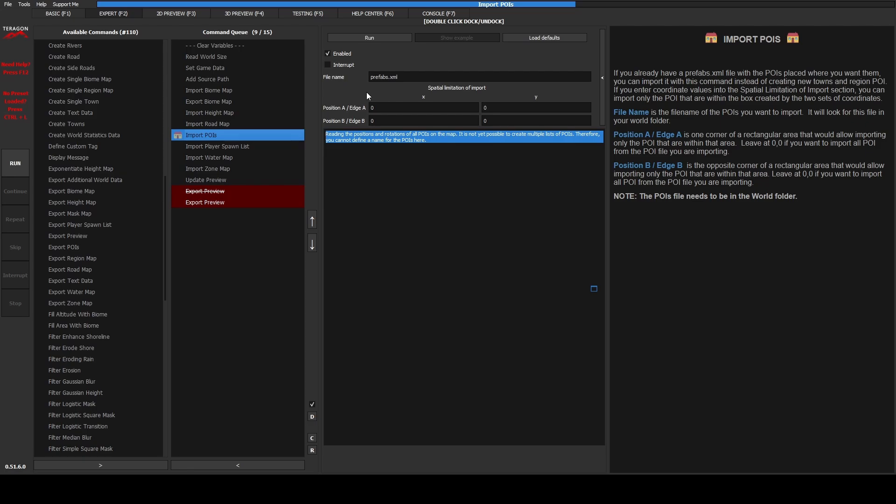
Check the queued Import Player Spawn List settings.
left_click(232, 146)
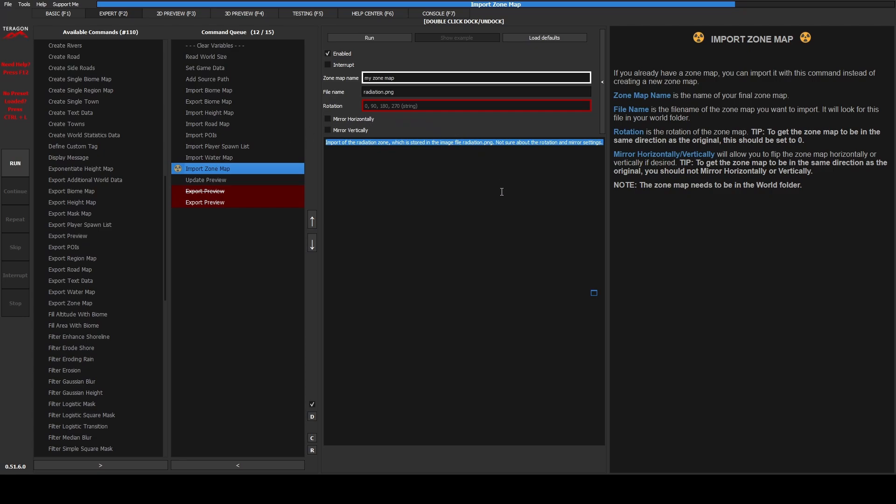
Queue Import Mask Map and Import Region Map after Import Zone Map.
scroll(73, 211, "up", 3)
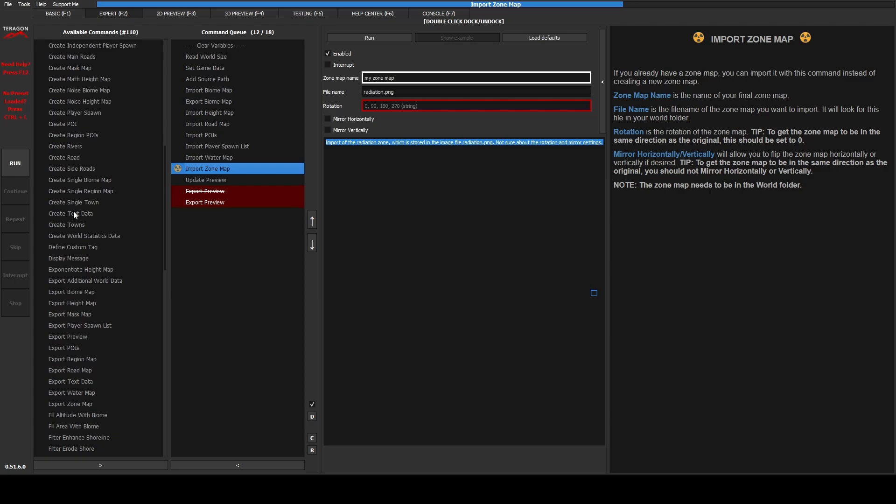
scroll(74, 211, "down", 11)
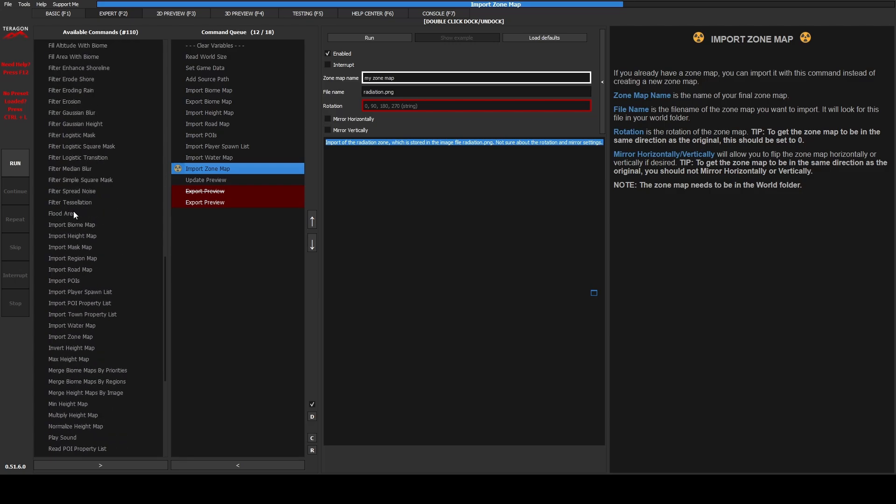
scroll(74, 213, "down", 3)
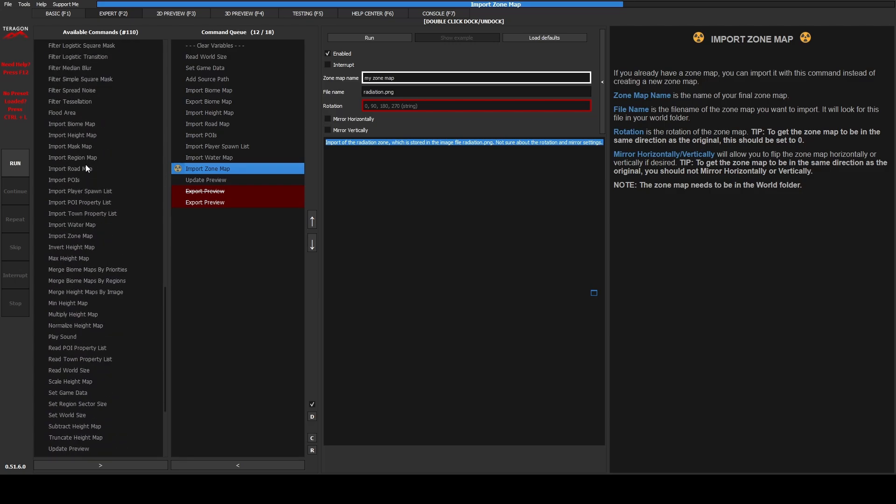
left_click(77, 147)
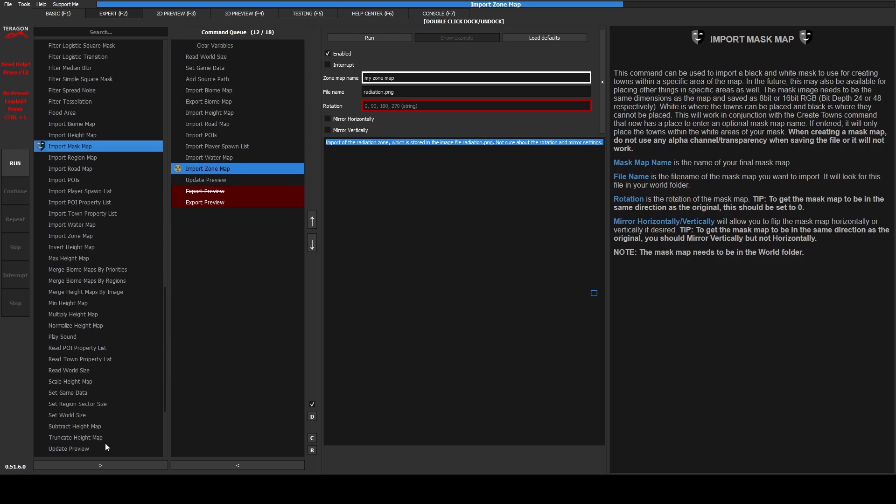
left_click(100, 465)
left_click(74, 158)
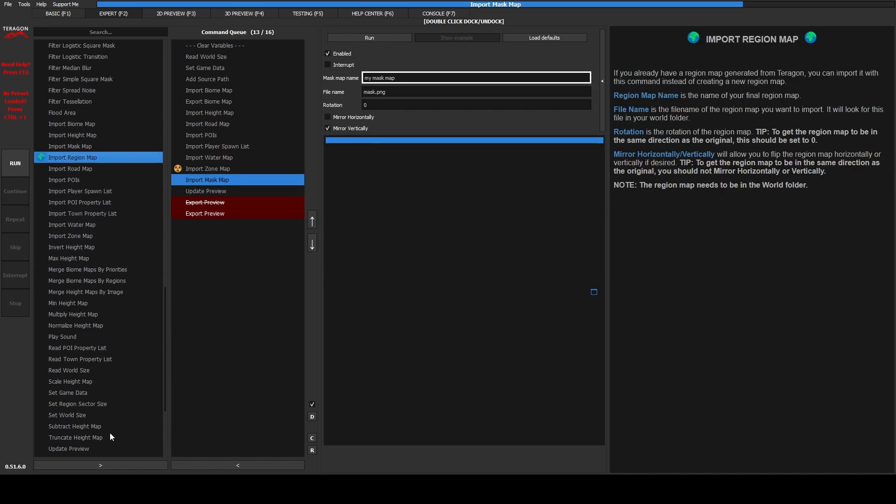
left_click(101, 465)
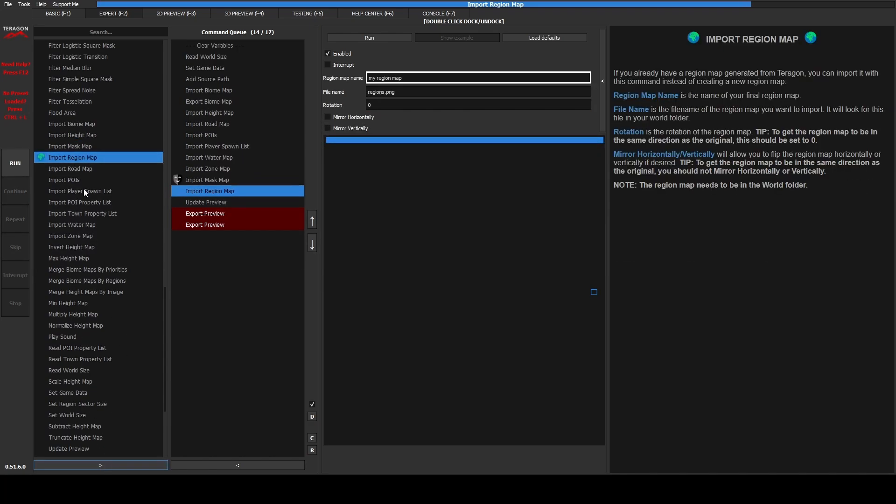
Queue Import POI Property List and Import Town Property List, then show Import Mask Map.
left_click(86, 202)
left_click(100, 465)
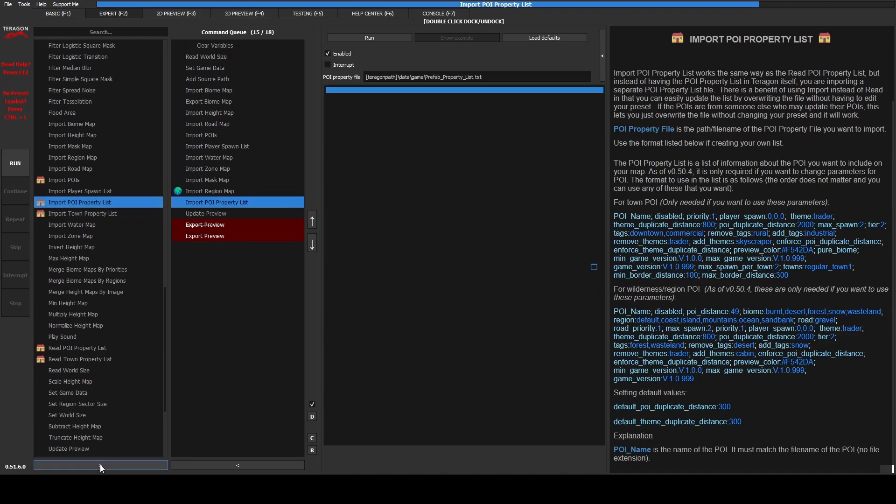
left_click(94, 214)
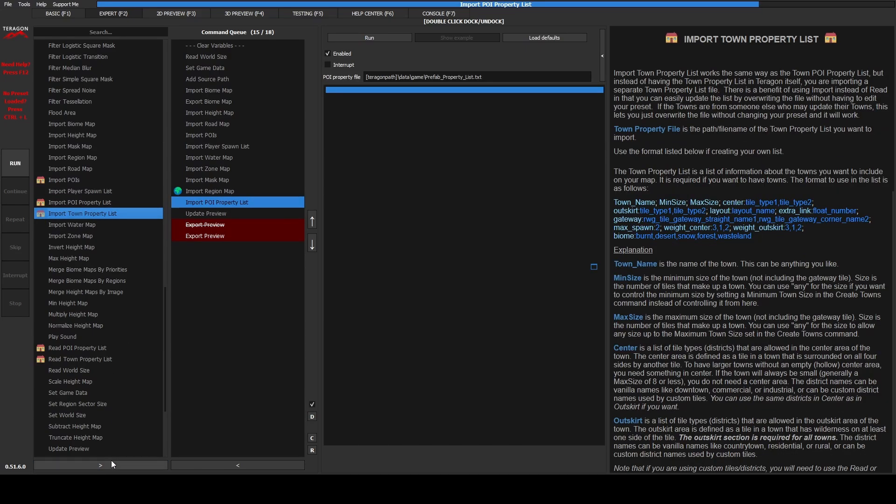
left_click(112, 465)
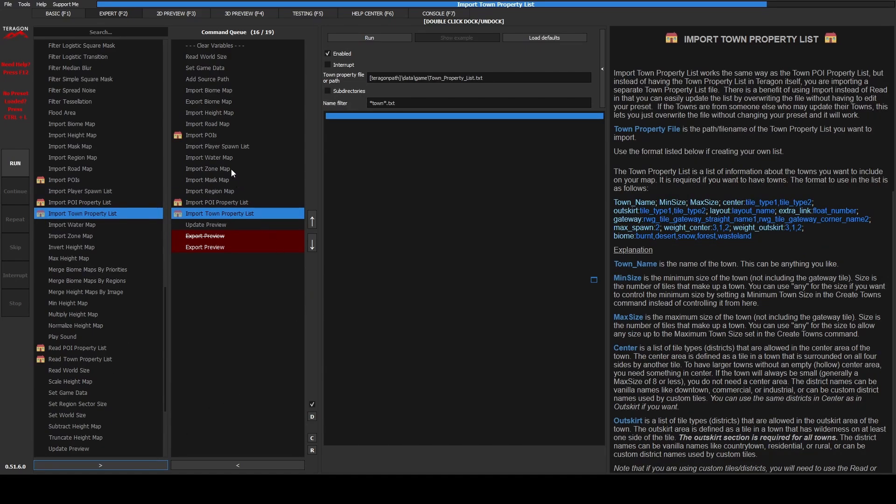
left_click(225, 179)
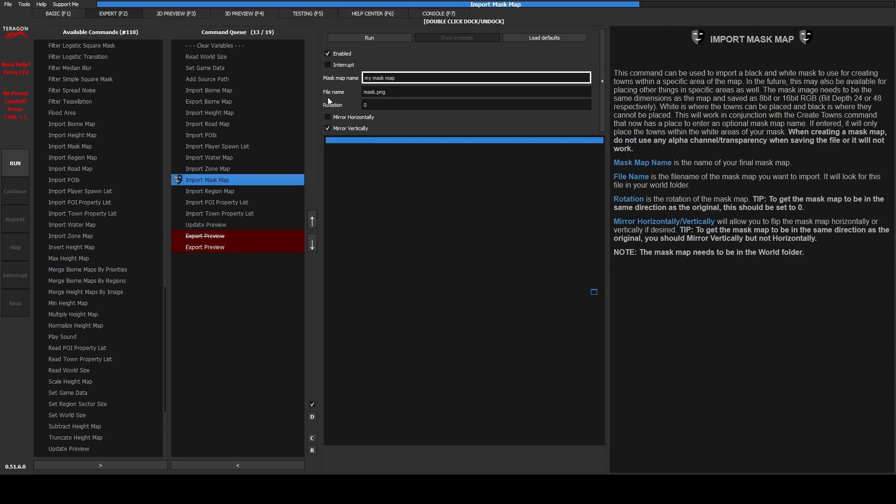
Confirm the mask file mask.png, then show Import Region Map reading regions.png.
left_click(398, 93)
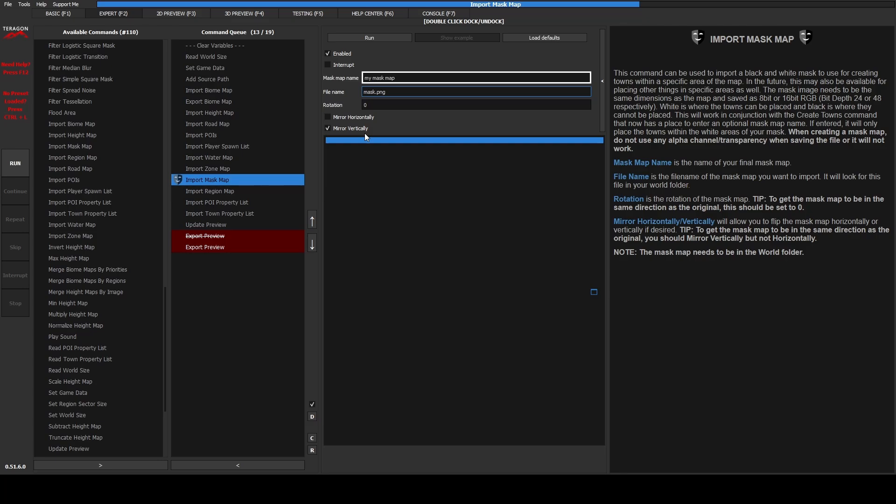
left_click(217, 191)
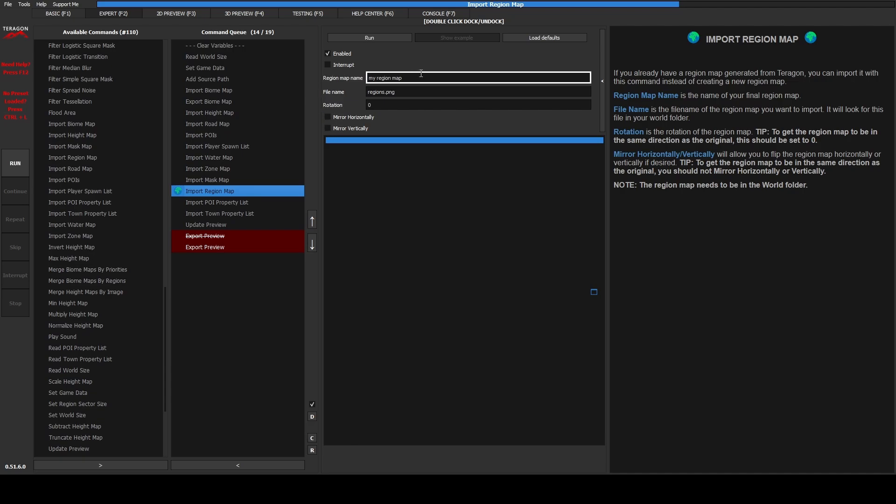
Select the queued Import POI Property List command to view its Prefab_Property_List.txt settings.
left_click(243, 204)
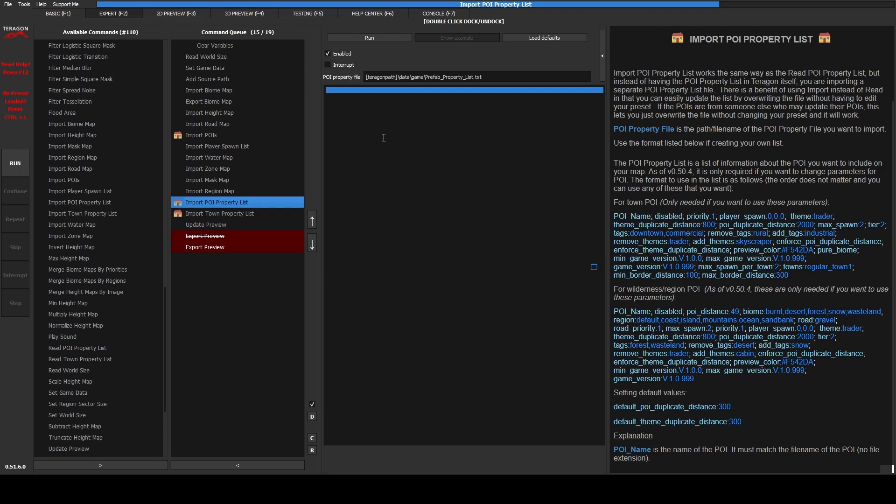
Select the queued Import Town Property List command to view its Town_Property_List.txt settings and *town*.txt filter.
left_click(217, 213)
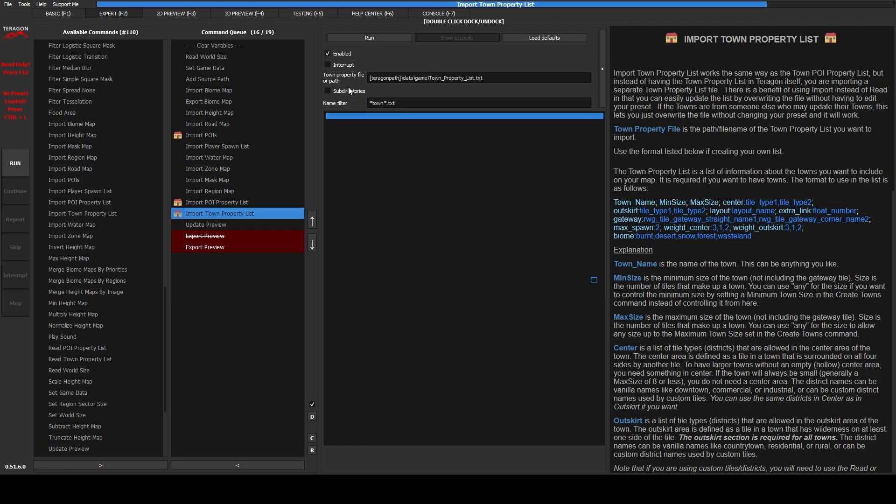
left_click(493, 77)
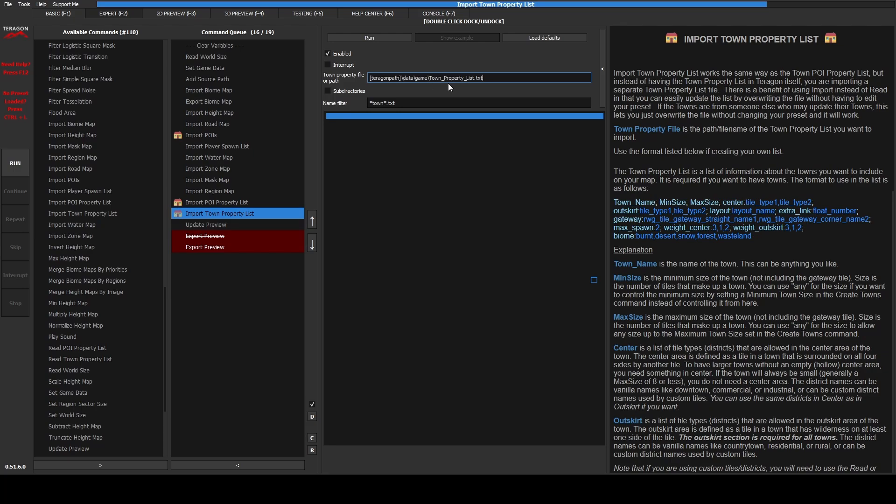
left_click(328, 91)
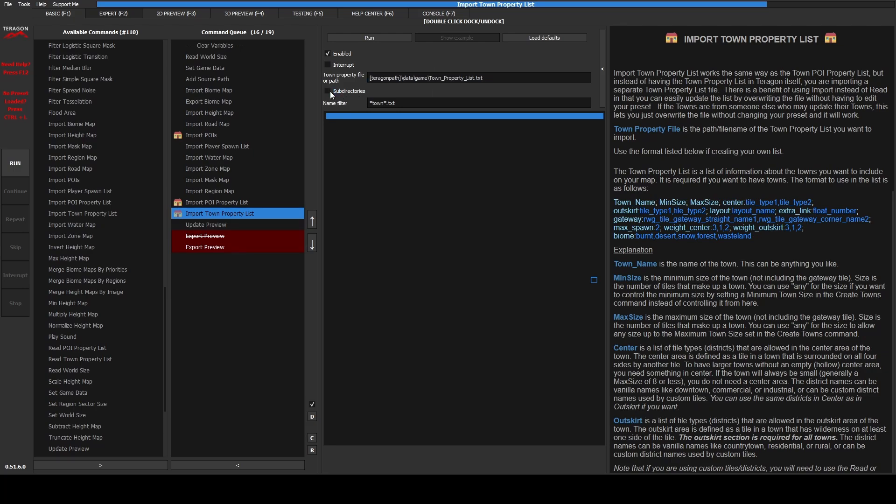
left_click(328, 91)
left_click(393, 104)
key("Home")
key("Delete")
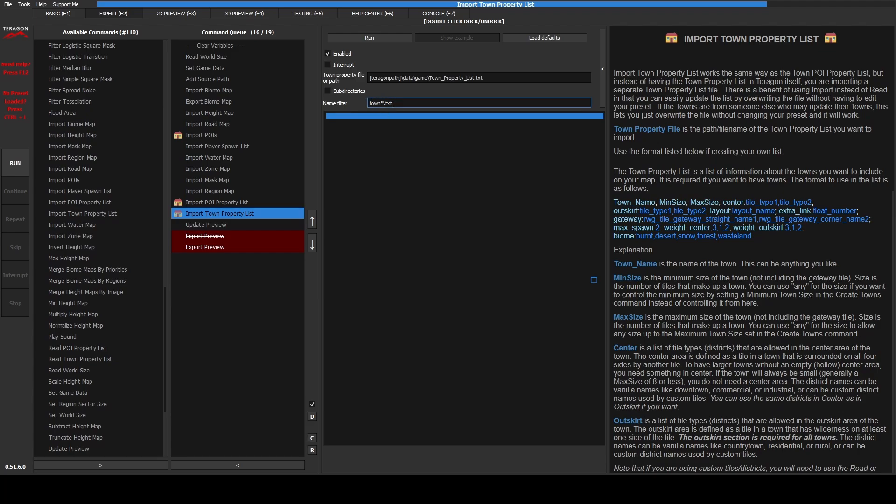
left_click(438, 179)
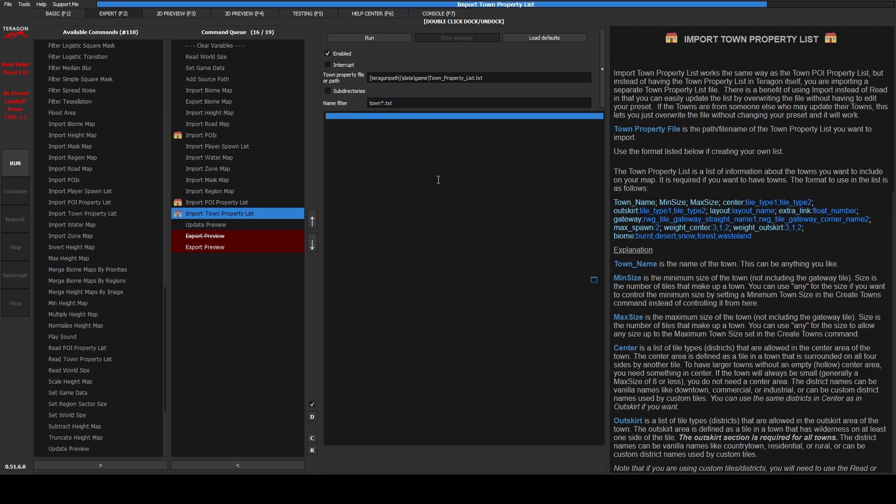
left_click(371, 102)
type("*")
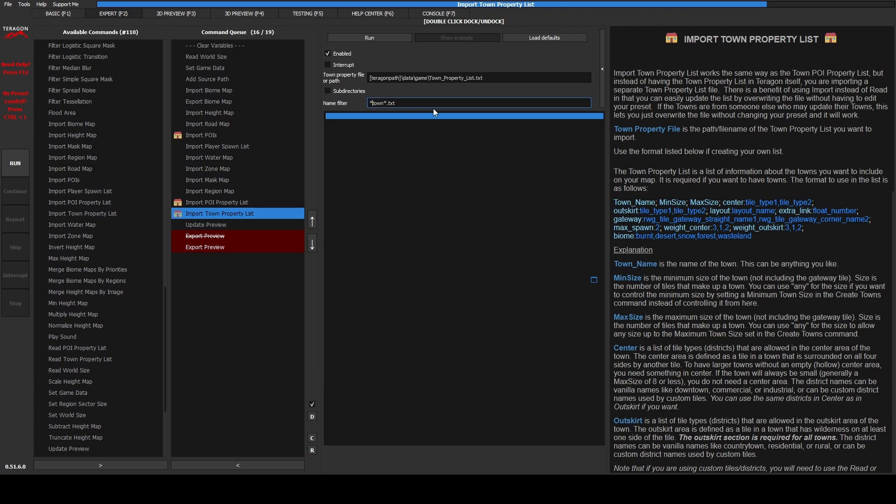